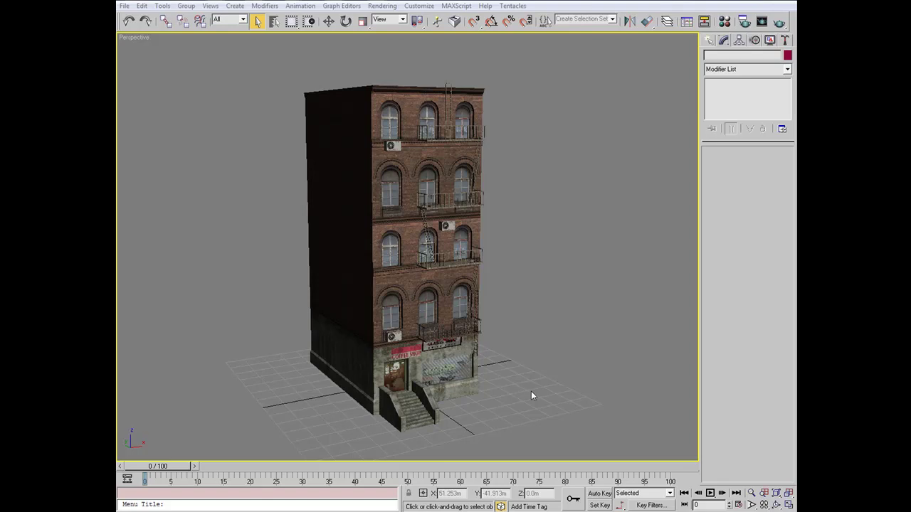
# Select building Object07 and review the seven sub-materials of Object07_mso, then close the editor.
pyautogui.click(410, 108)
pyautogui.click(724, 22)
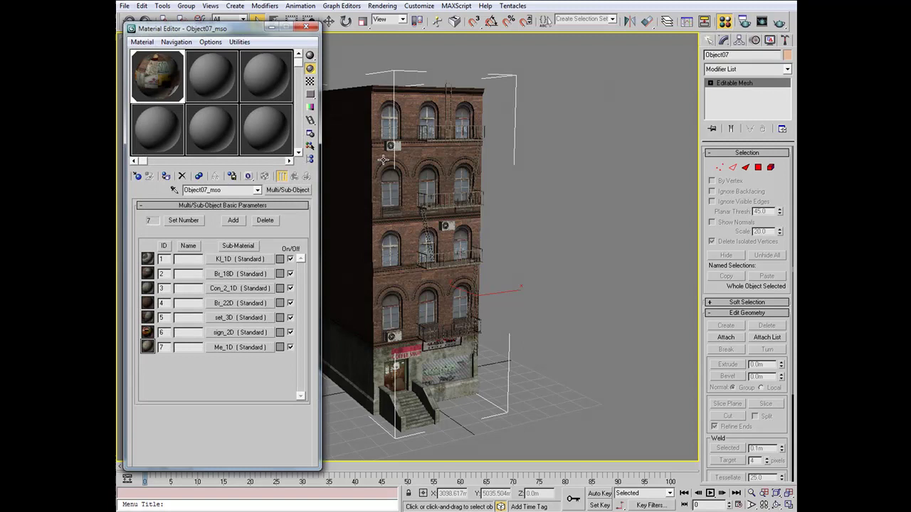
pyautogui.moveTo(214, 29); pyautogui.dragTo(619, 22)
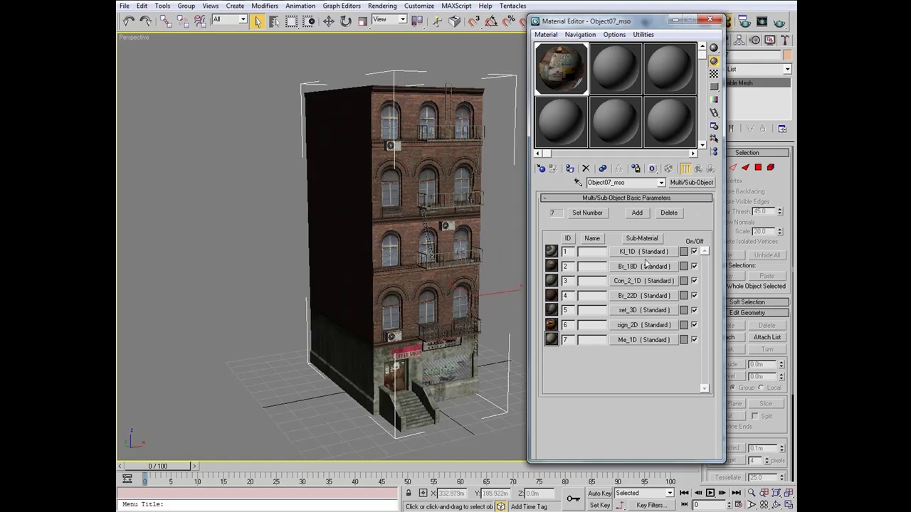
pyautogui.press('m')
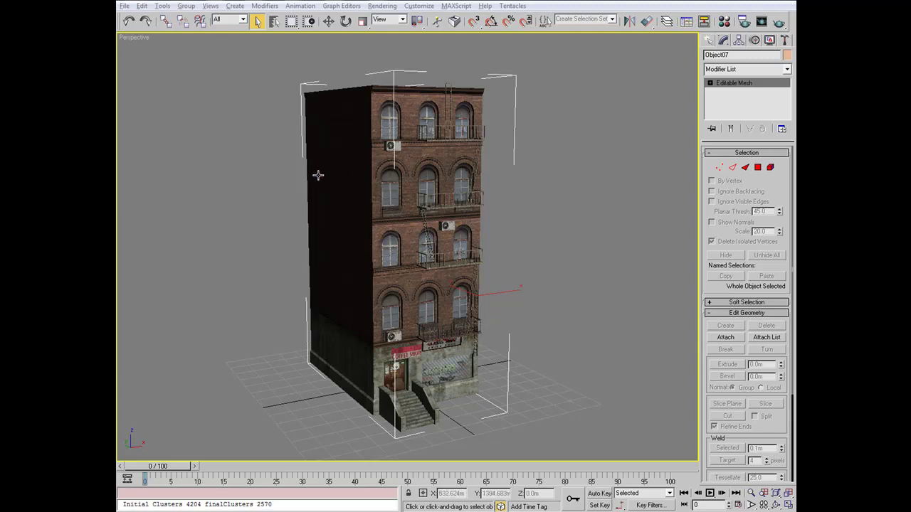
# Add two Unwrap UVW modifiers to the building from the Modifier List.
pyautogui.click(787, 71)
pyautogui.moveTo(792, 125); pyautogui.dragTo(791, 314)
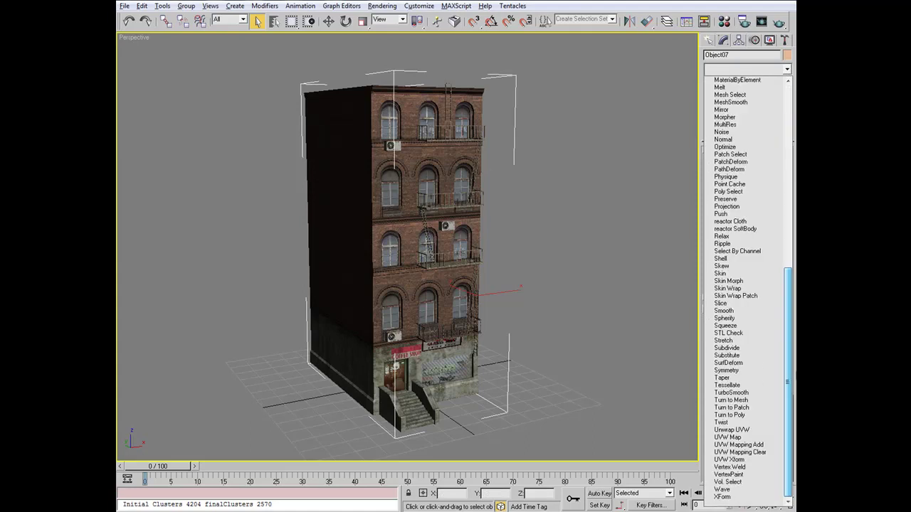
pyautogui.click(732, 430)
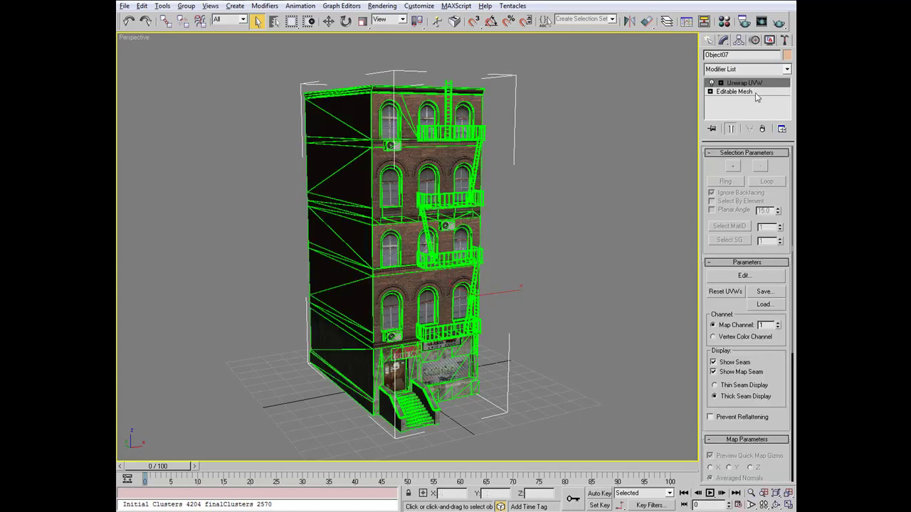
pyautogui.click(787, 69)
pyautogui.moveTo(791, 103); pyautogui.dragTo(792, 299)
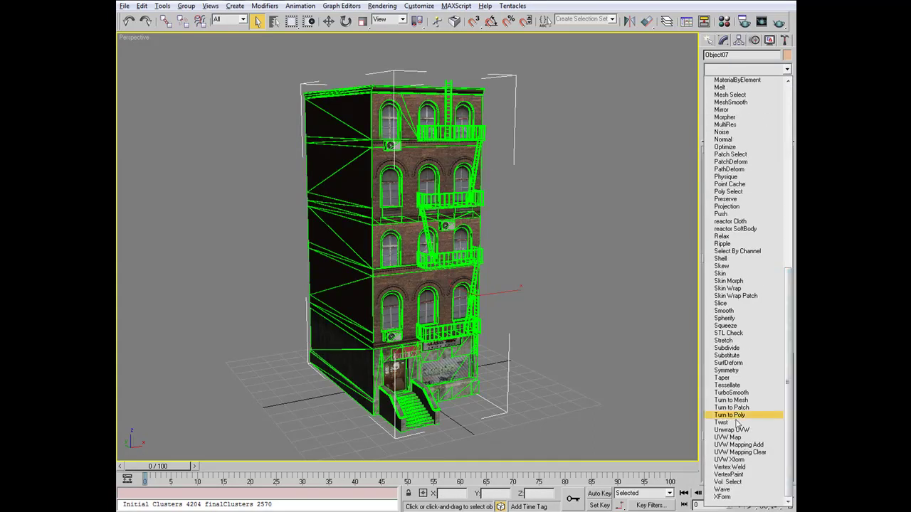
pyautogui.click(733, 430)
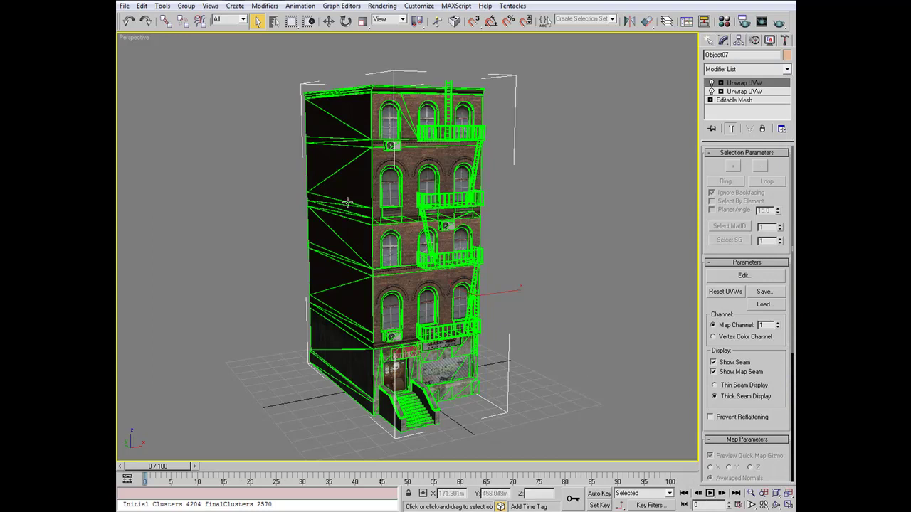
# Select all faces at Face level of the top Unwrap UVW and view them in Edit UVWs.
pyautogui.click(720, 83)
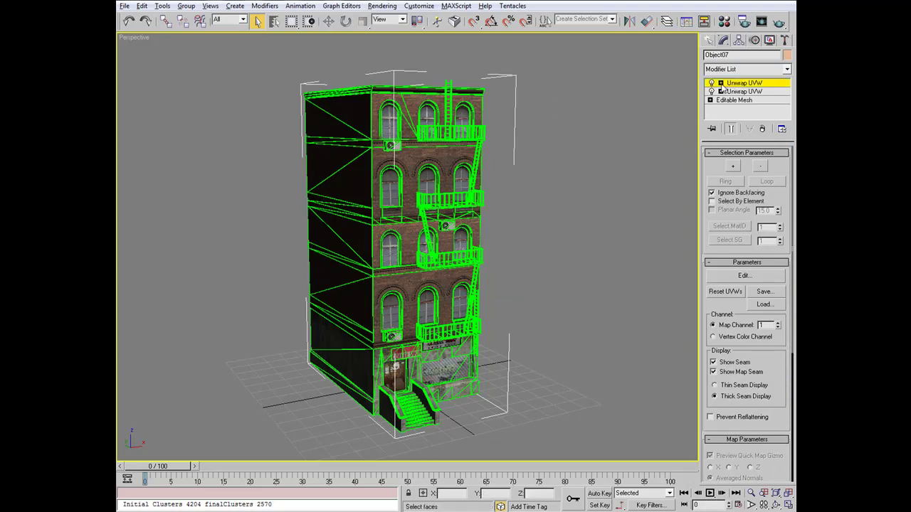
pyautogui.click(721, 83)
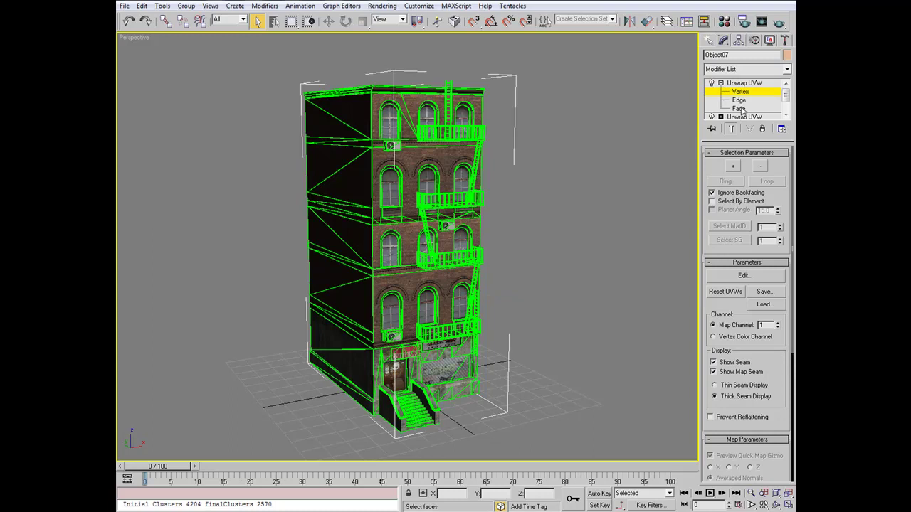
pyautogui.click(739, 109)
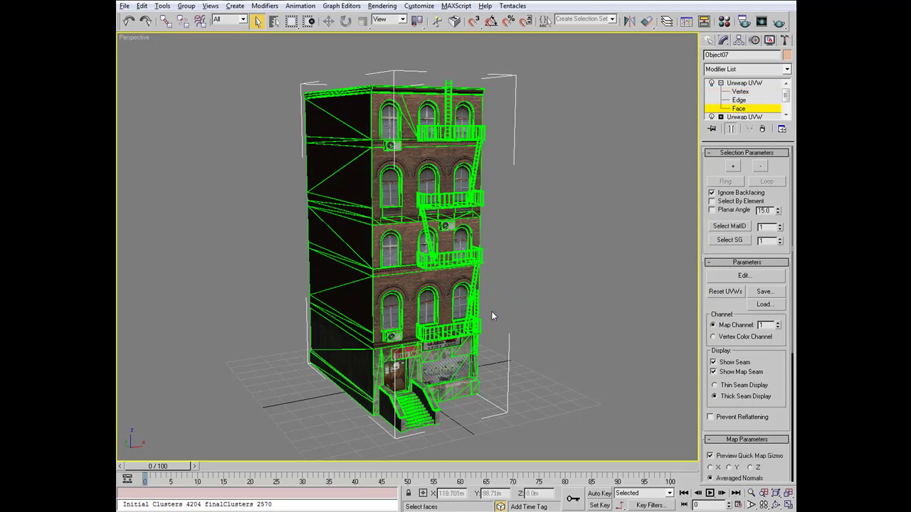
pyautogui.hotkey('ctrl', 'a')
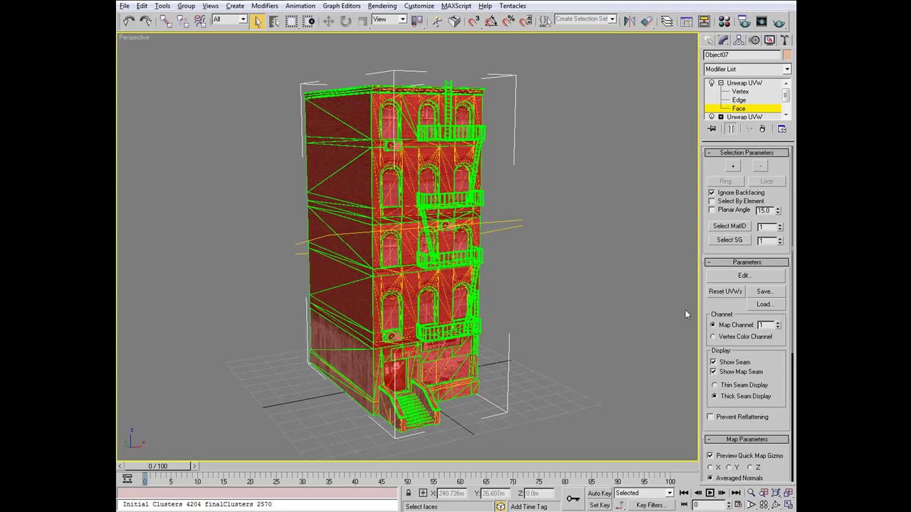
pyautogui.click(744, 276)
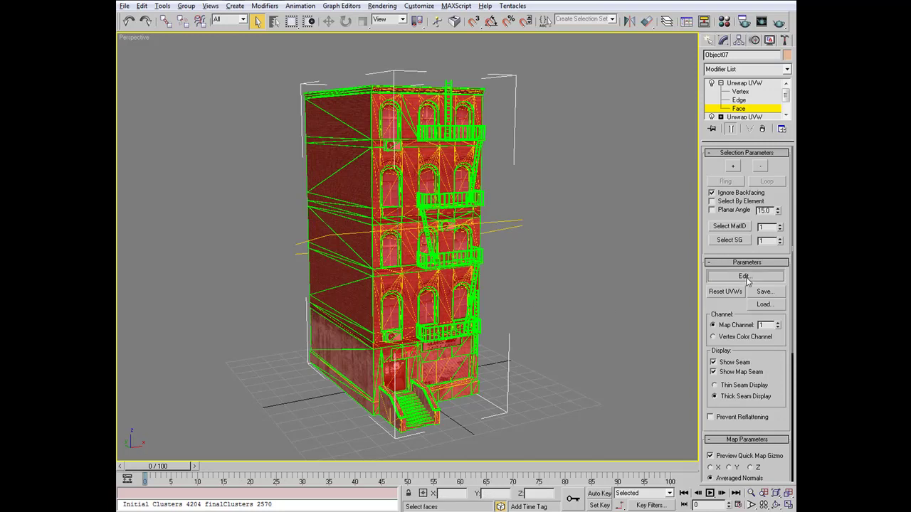
# Flatten Object07's UVs at 45.0 face angle with 0 spacing, producing 2570 clusters.
pyautogui.moveTo(229, 43); pyautogui.dragTo(284, 52)
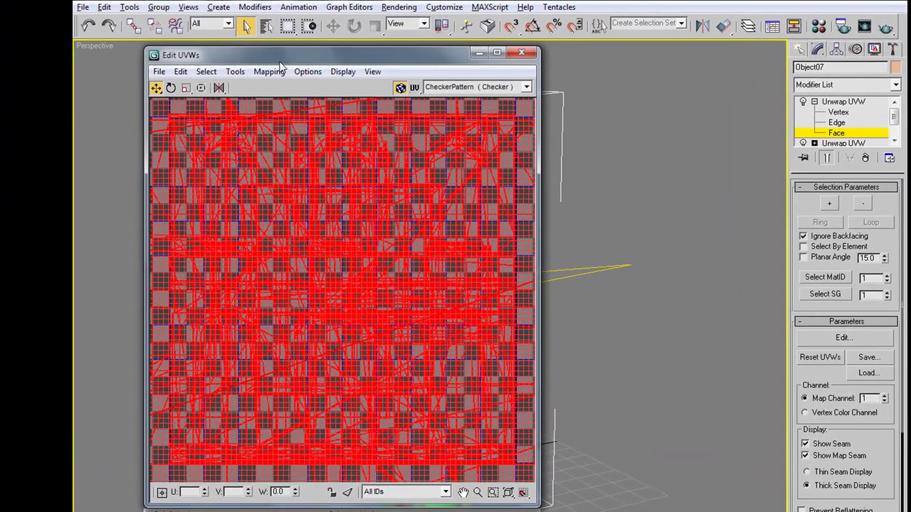
pyautogui.click(269, 74)
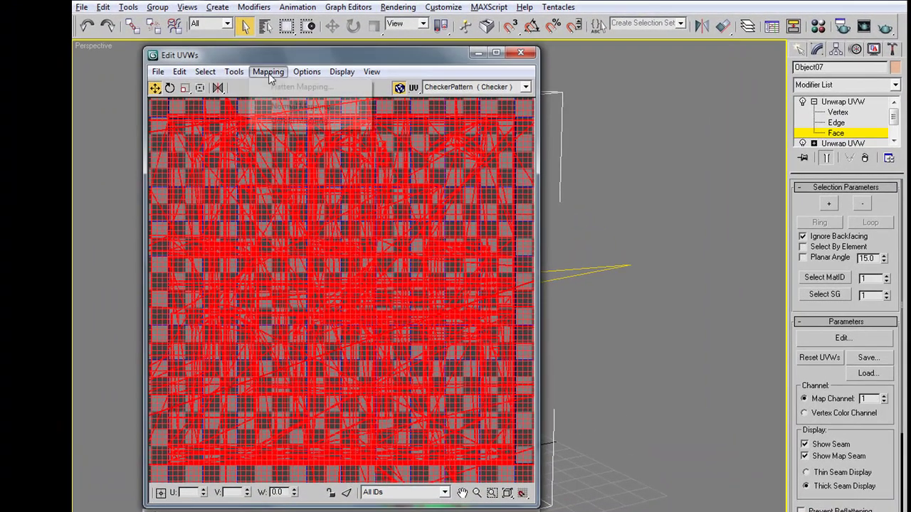
pyautogui.click(274, 87)
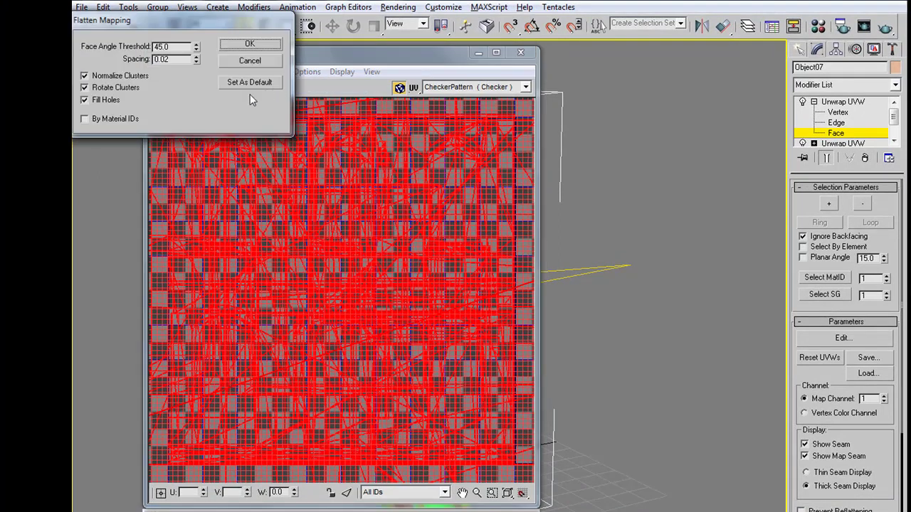
pyautogui.rightClick(197, 62)
pyautogui.click(232, 42)
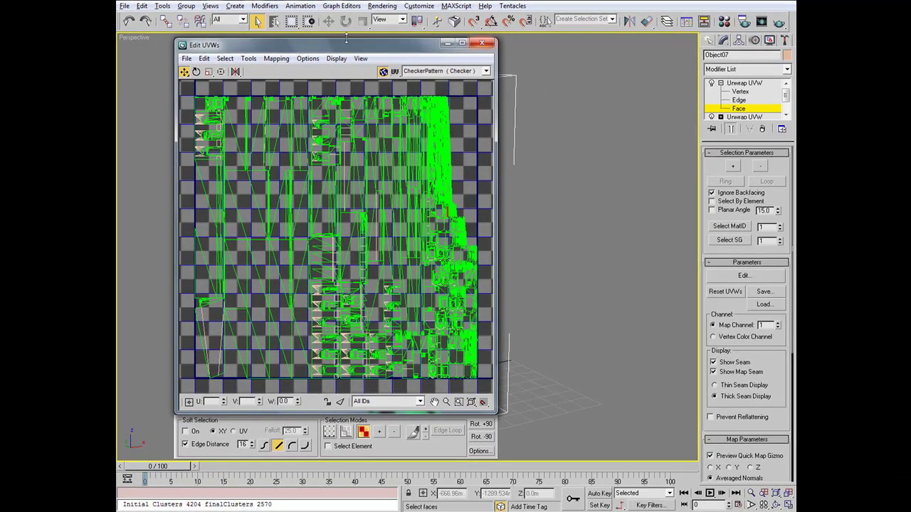
# Set the unwrap to map channel 2 and save the UVs over building009.uvw.
pyautogui.click(482, 43)
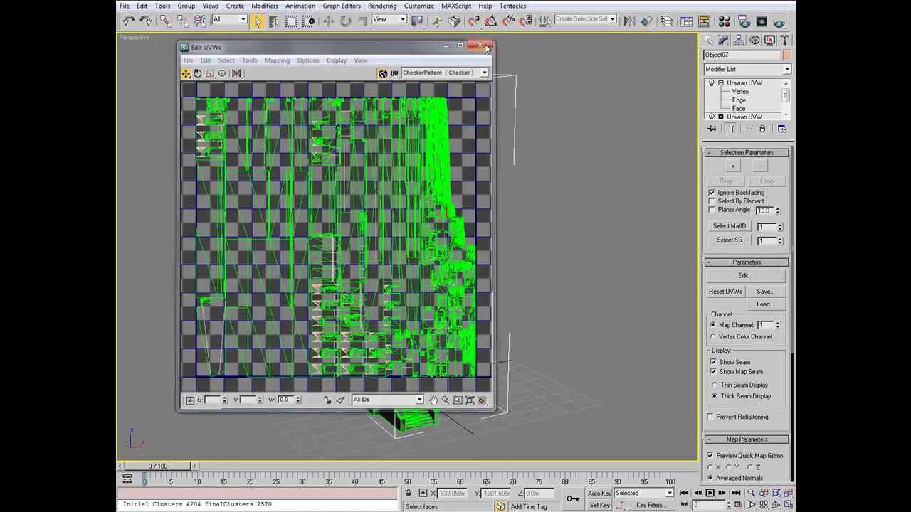
pyautogui.moveTo(770, 353); pyautogui.dragTo(771, 267)
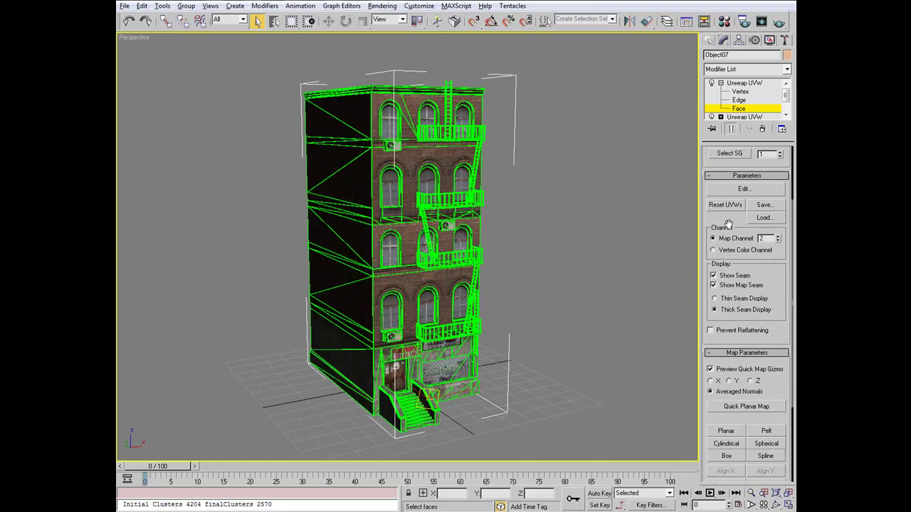
pyautogui.moveTo(728, 222); pyautogui.dragTo(728, 233)
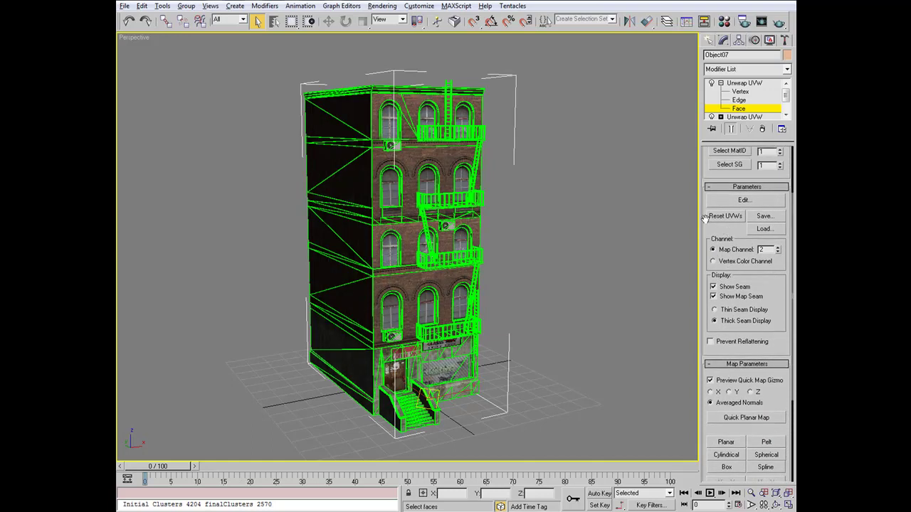
pyautogui.click(764, 216)
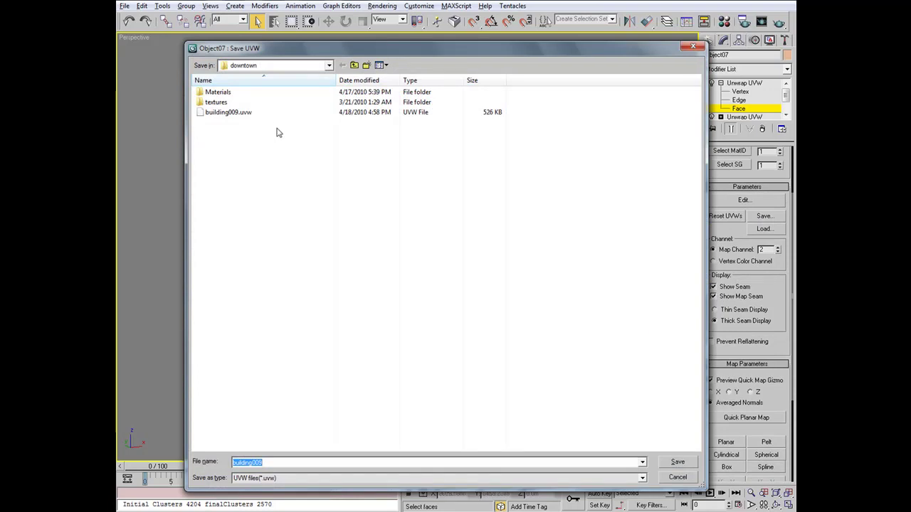
pyautogui.click(237, 114)
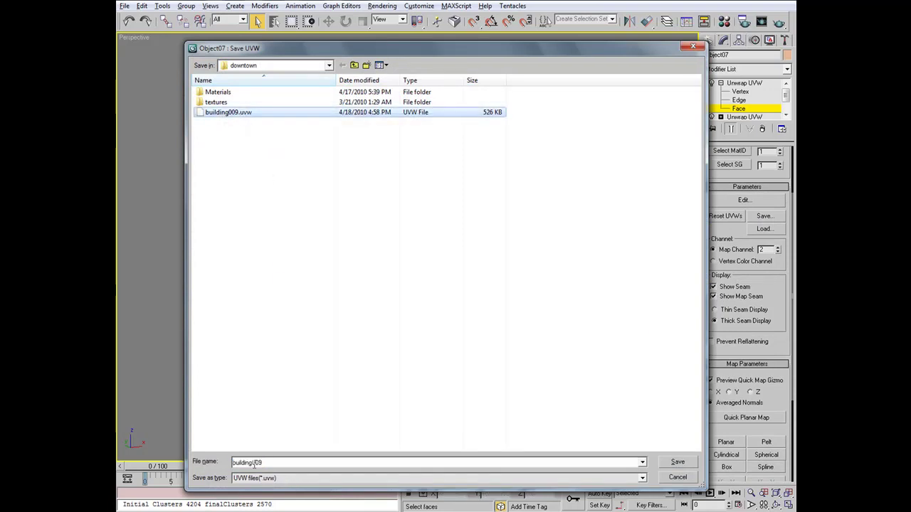
pyautogui.click(674, 462)
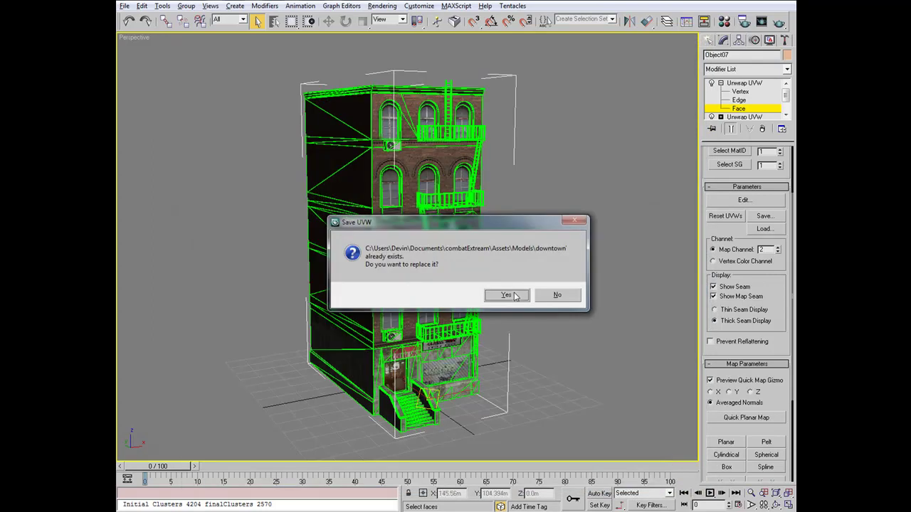
pyautogui.click(512, 294)
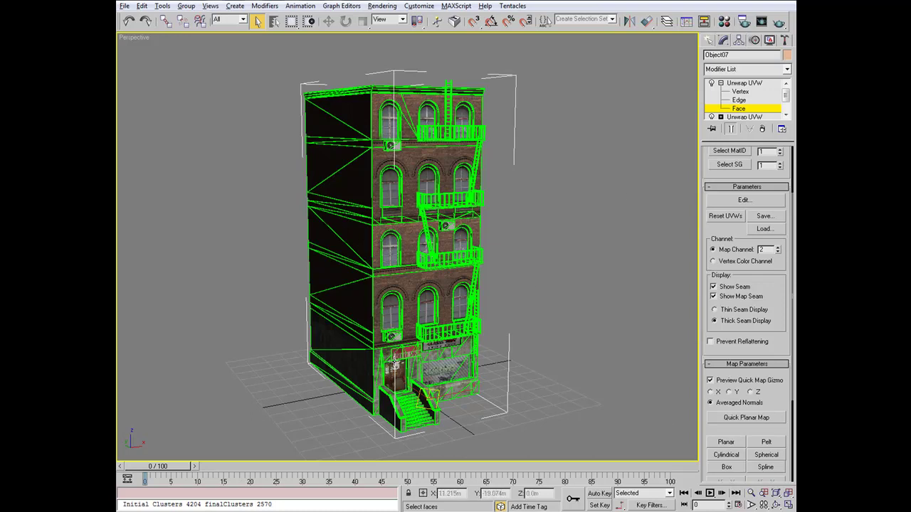
# Leave face level and set Render To Texture to bake from mapping channel 2.
pyautogui.hotkey('ctrl', 'b')
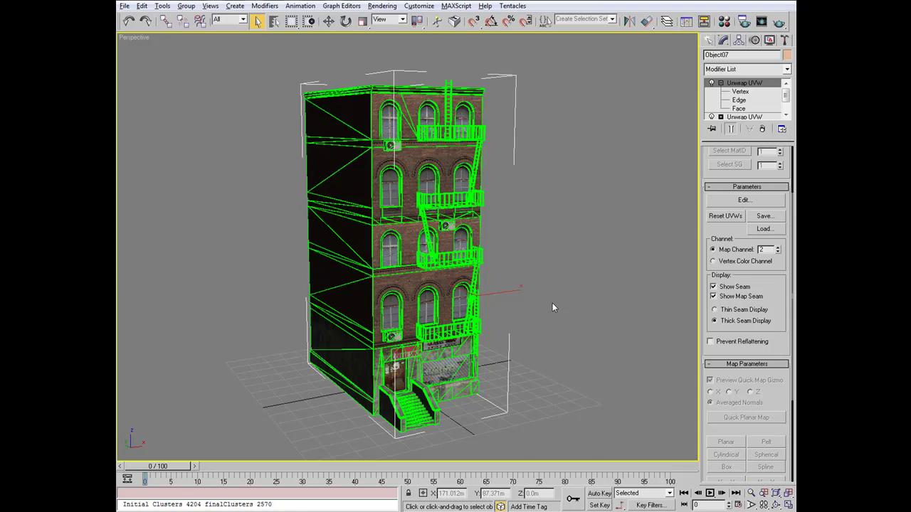
pyautogui.press('0')
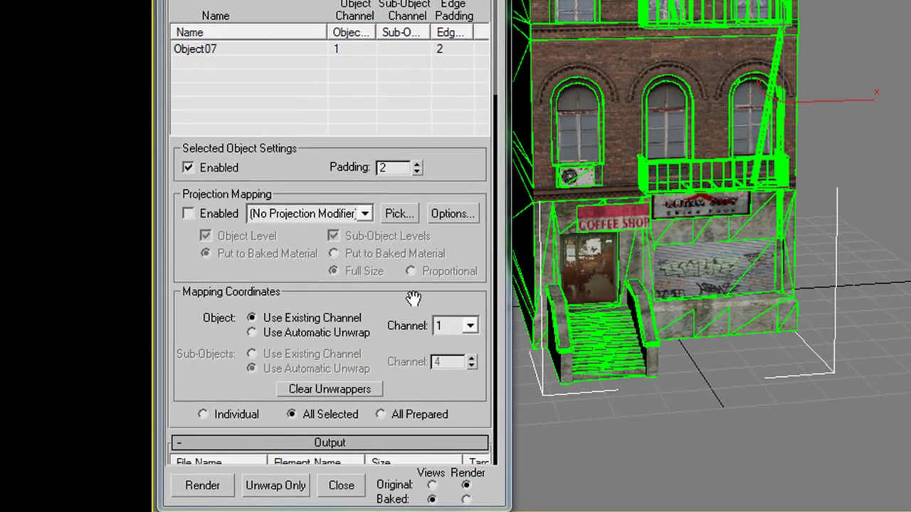
pyautogui.moveTo(413, 297); pyautogui.dragTo(381, 79)
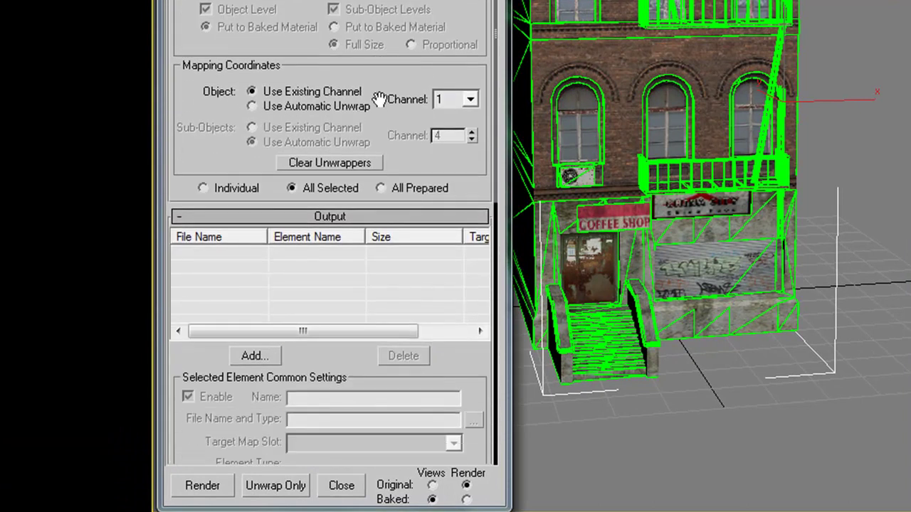
pyautogui.click(470, 99)
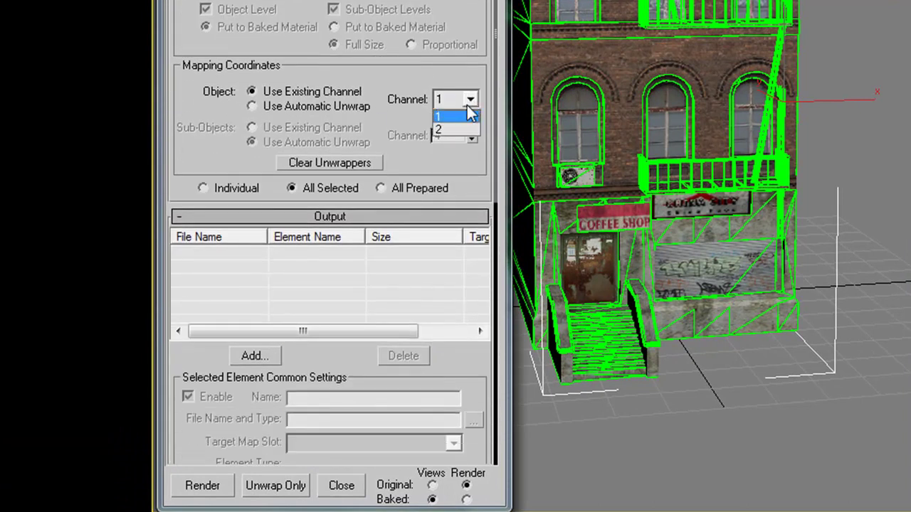
pyautogui.click(459, 134)
# Add a CompleteMap bake element at 2048x2048 size.
pyautogui.moveTo(461, 176); pyautogui.dragTo(463, 29)
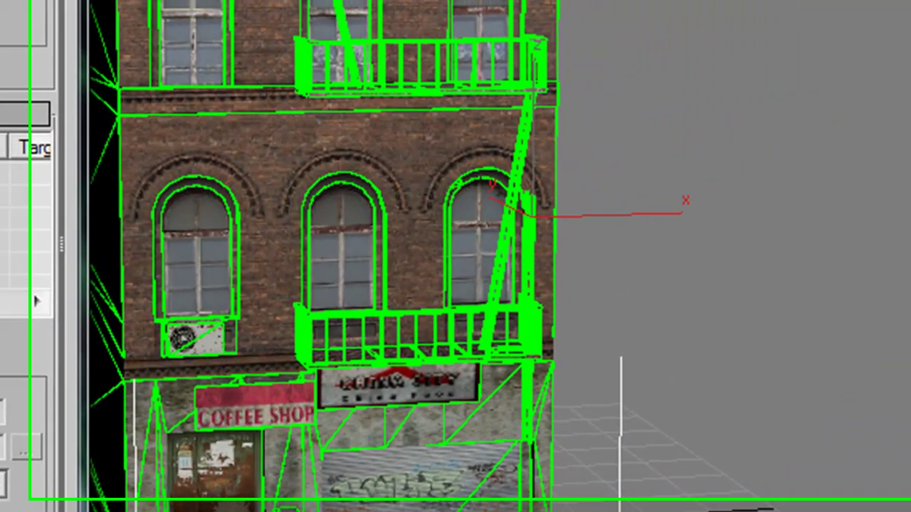
pyautogui.click(36, 301)
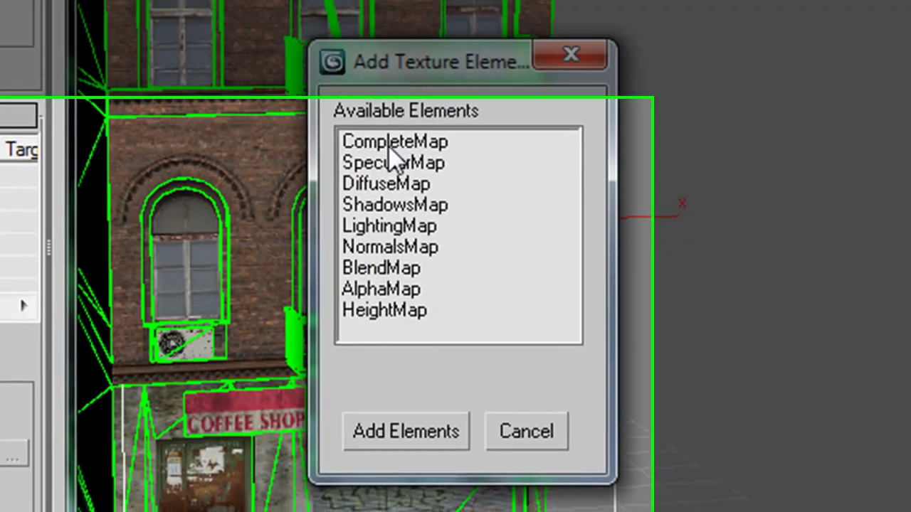
pyautogui.click(375, 151)
pyautogui.click(656, 274)
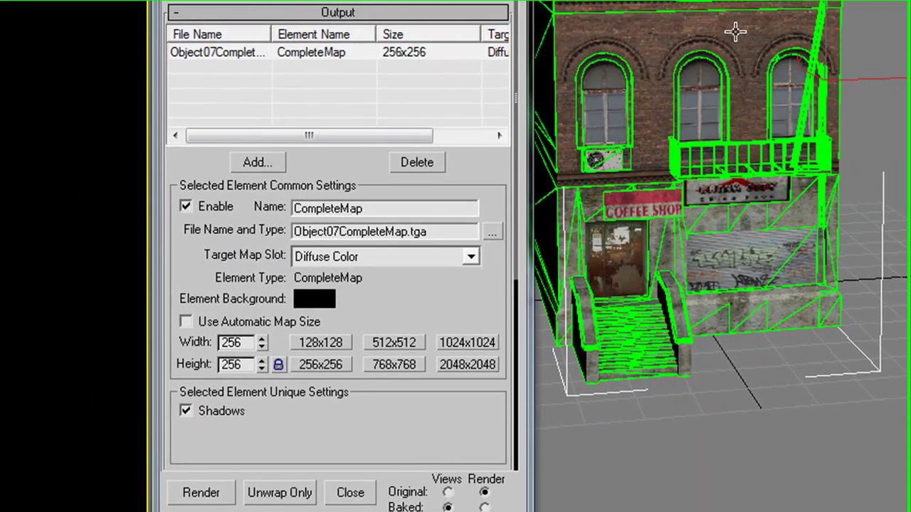
pyautogui.moveTo(513, 177); pyautogui.dragTo(486, 100)
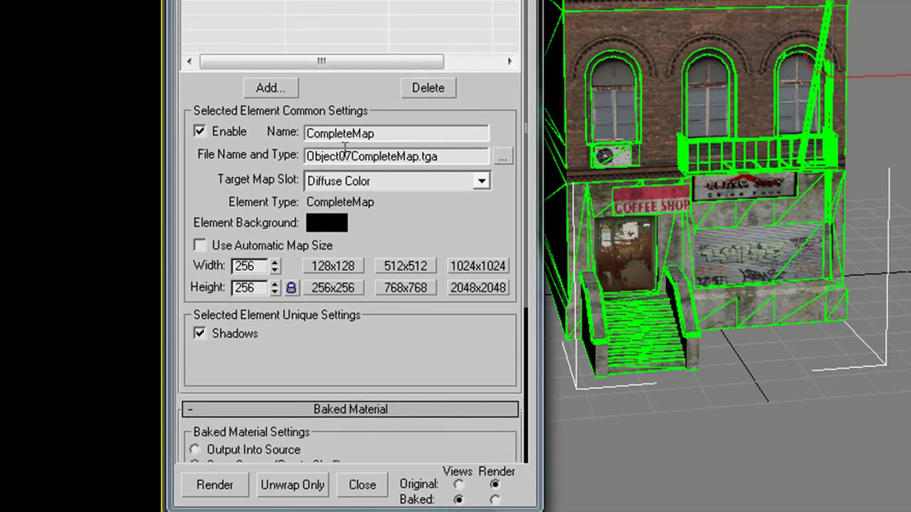
pyautogui.click(478, 289)
# Rename the bake output file to building009.tga.
pyautogui.moveTo(448, 222); pyautogui.dragTo(449, 246)
pyautogui.moveTo(398, 180); pyautogui.dragTo(291, 186)
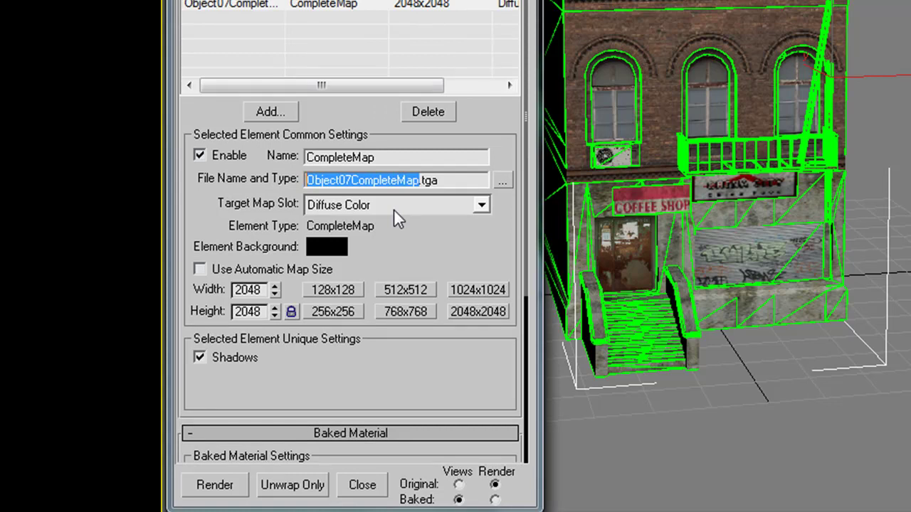
pyautogui.write('building009')
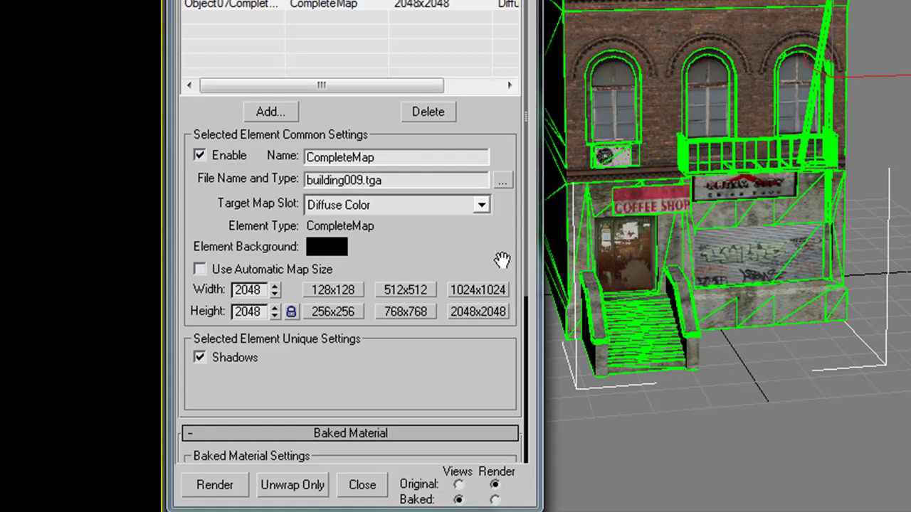
pyautogui.moveTo(502, 260); pyautogui.dragTo(479, 61)
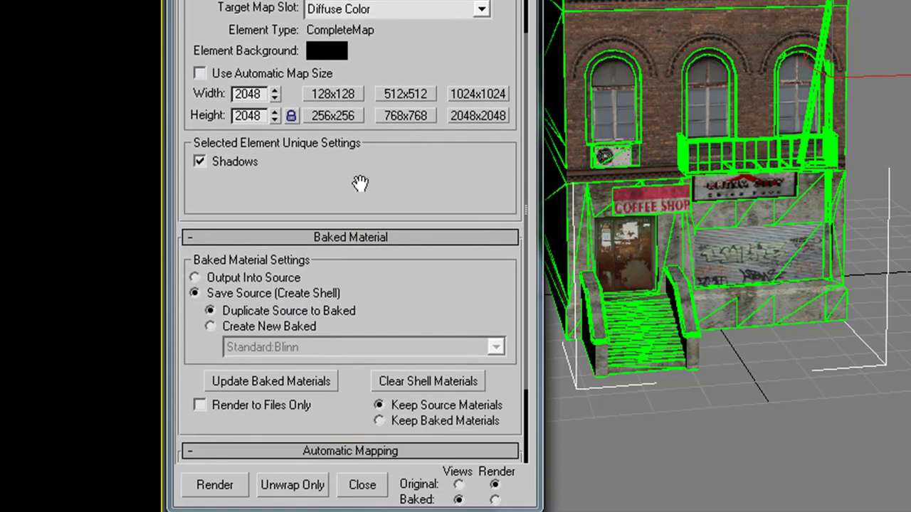
# Bake the CompleteMap into building009.tga and review the resulting texture atlas.
pyautogui.click(215, 484)
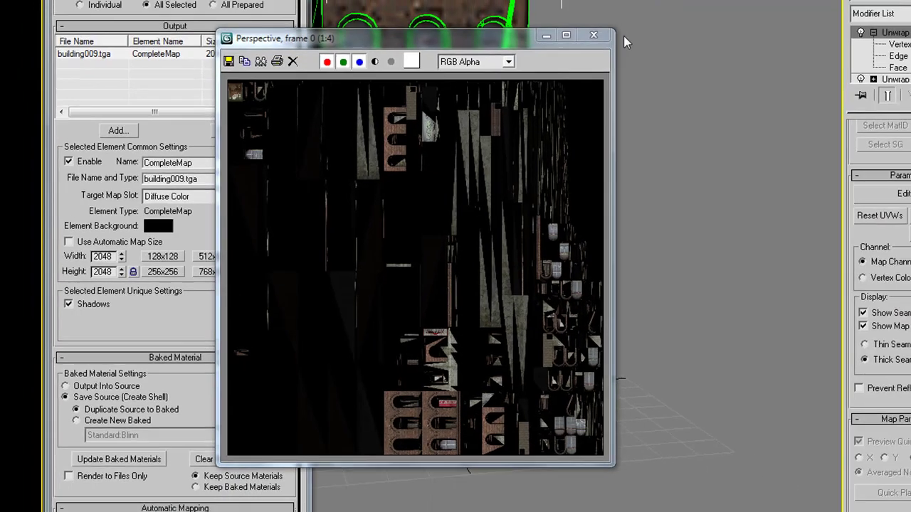
# Load building009.tga as the Diffuse Color bitmap of a fresh Standard material.
pyautogui.click(594, 35)
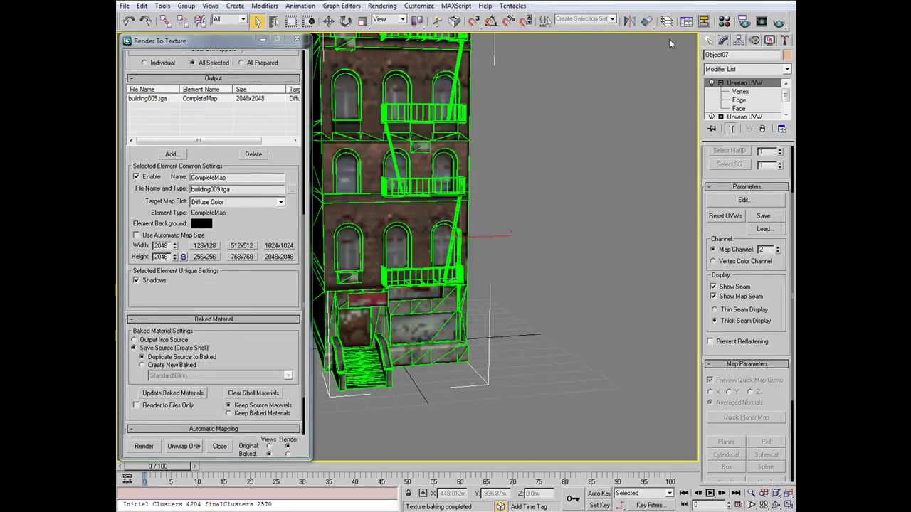
pyautogui.click(725, 22)
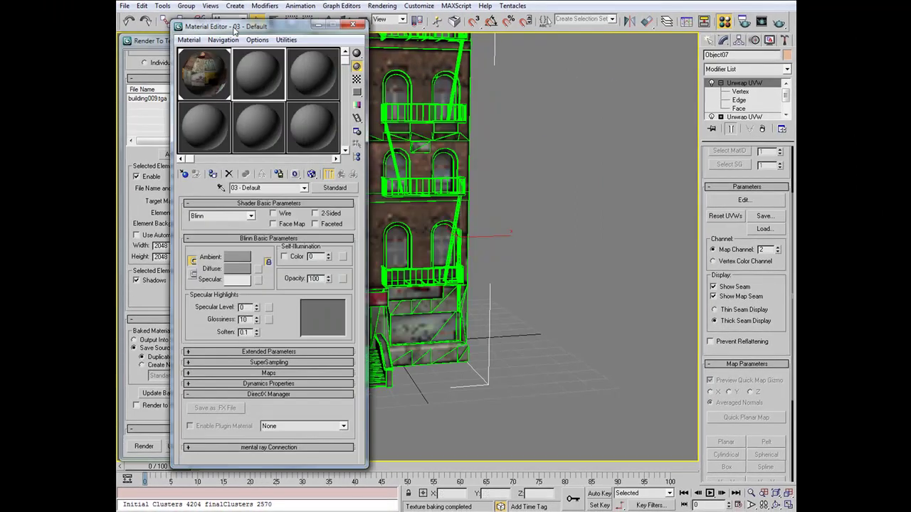
pyautogui.moveTo(235, 28); pyautogui.dragTo(397, 28)
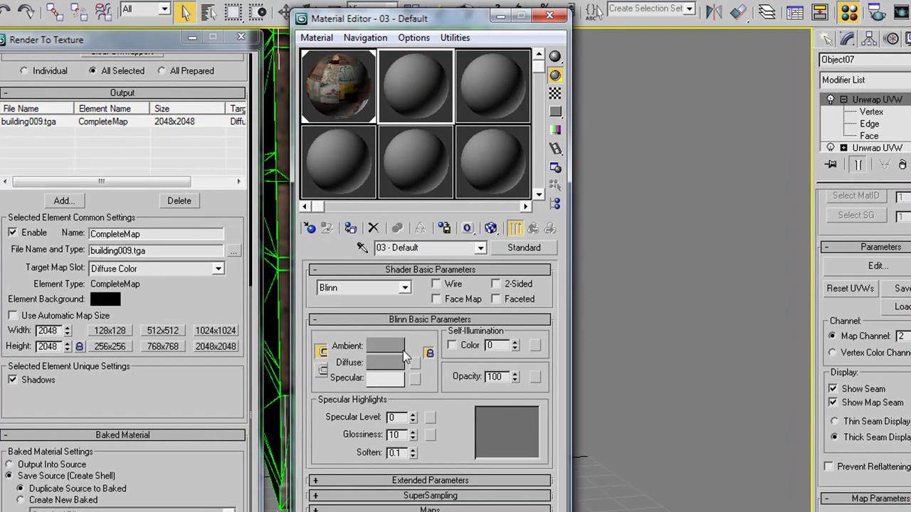
pyautogui.click(415, 364)
pyautogui.doubleClick(587, 120)
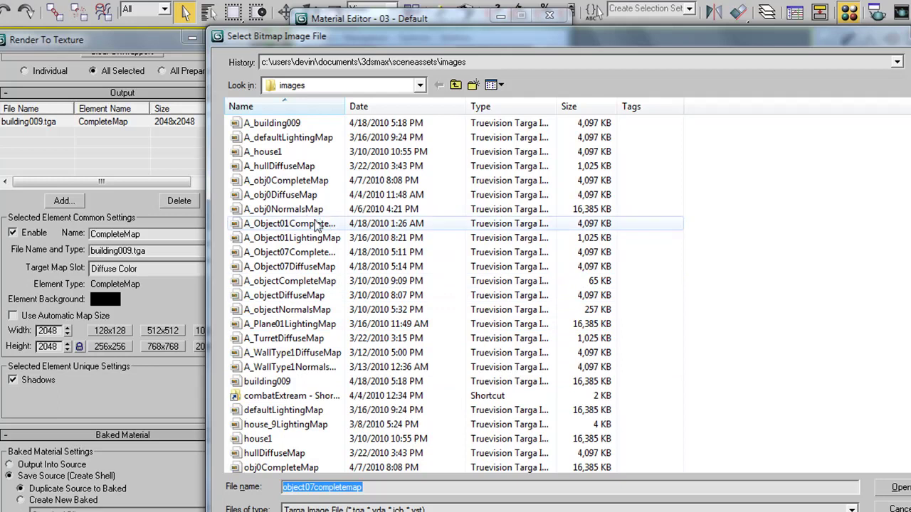
pyautogui.click(314, 223)
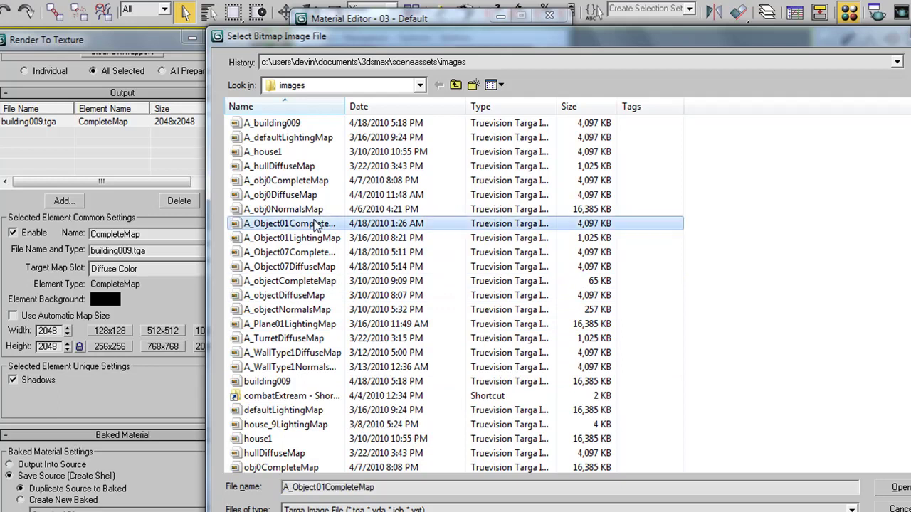
pyautogui.click(285, 382)
pyautogui.click(900, 488)
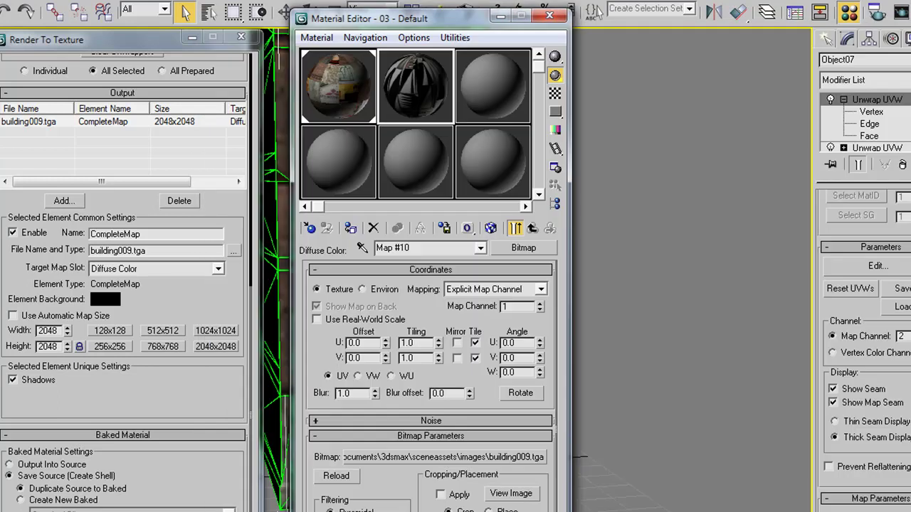
pyautogui.moveTo(368, 27); pyautogui.dragTo(145, 34)
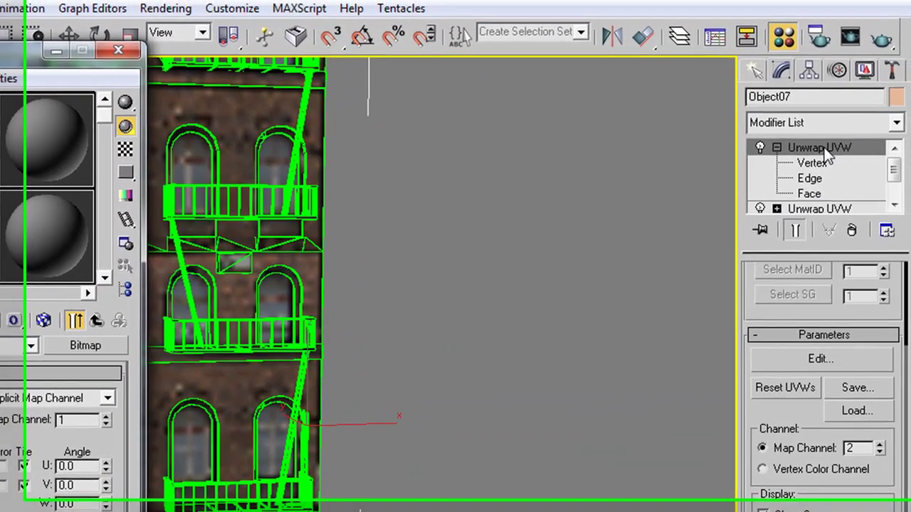
# Remove the top Unwrap UVW modifier from Object07's stack.
pyautogui.click(861, 119)
pyautogui.click(804, 169)
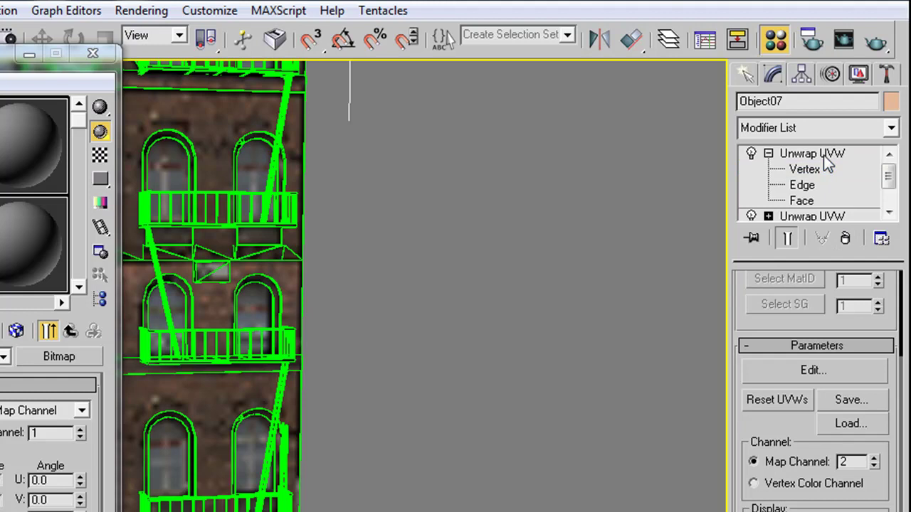
pyautogui.click(845, 239)
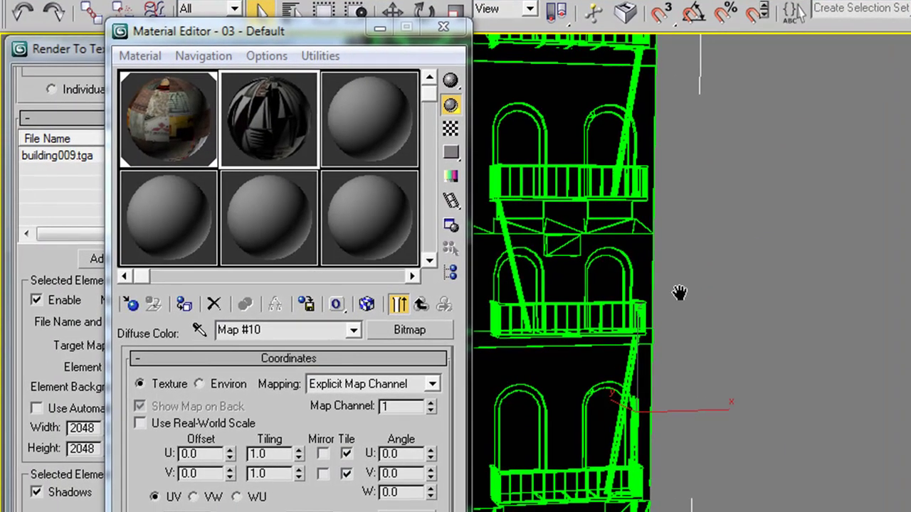
# Assign the baked 03 - Default material to the building.
pyautogui.moveTo(490, 309); pyautogui.dragTo(594, 329, button='middle')
pyautogui.scroll(-4, 781, 316)
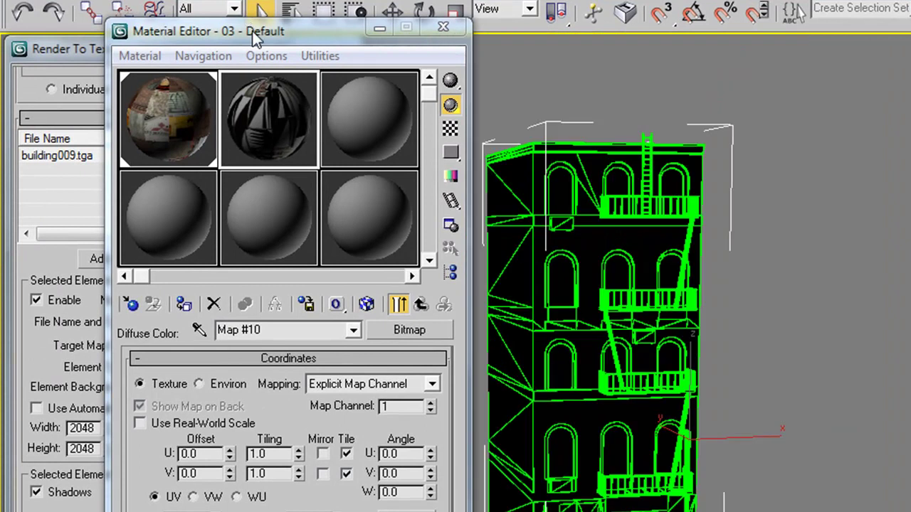
pyautogui.moveTo(252, 31); pyautogui.dragTo(199, 34)
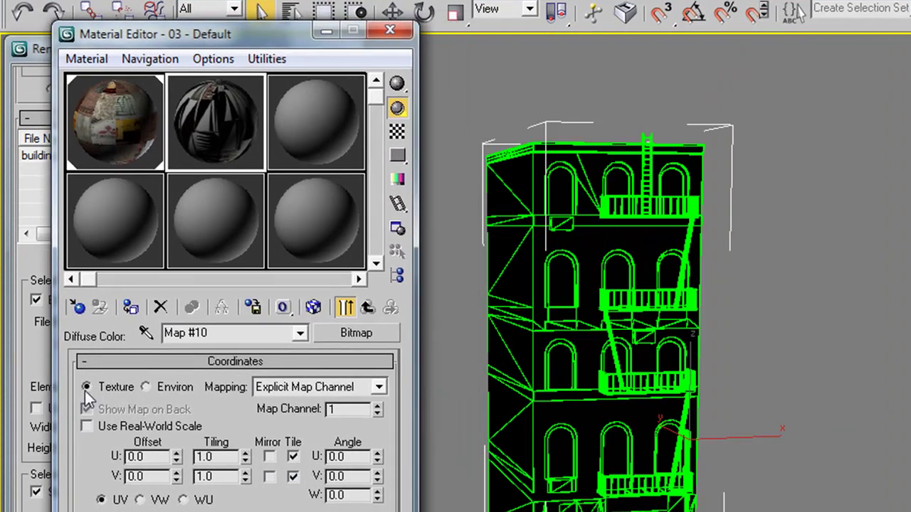
pyautogui.click(368, 307)
pyautogui.click(131, 308)
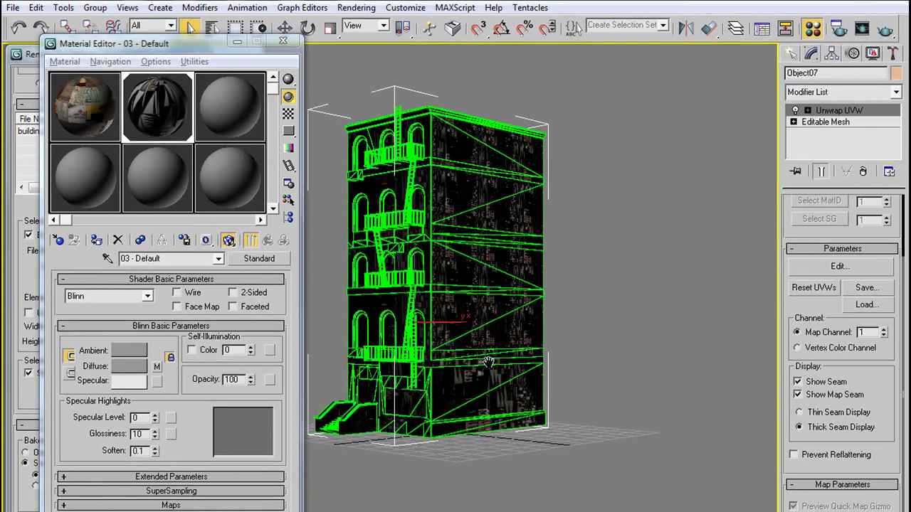
# Load building009.uvw into the Unwrap UVW and orbit to check the aligned brick texture.
pyautogui.scroll(5, 506, 381)
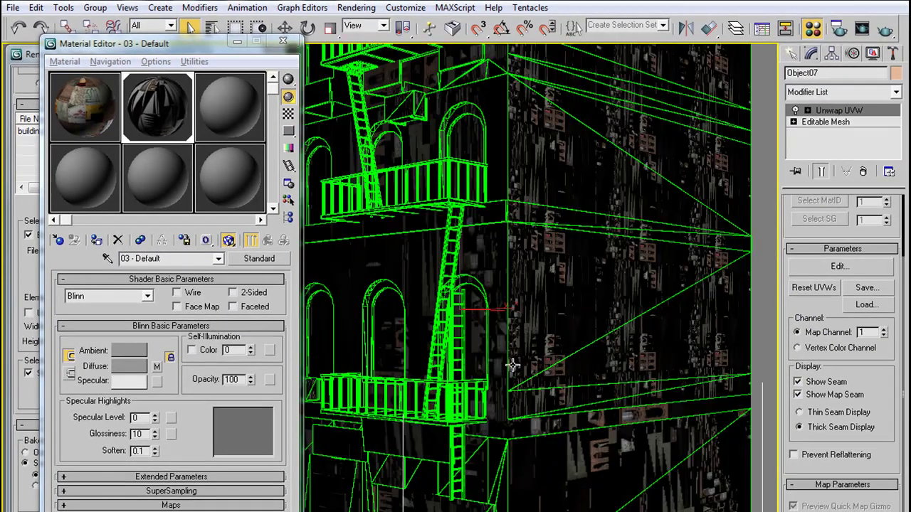
pyautogui.keyDown('alt'); pyautogui.moveTo(512, 365); pyautogui.dragTo(488, 379, button='middle'); pyautogui.keyUp('alt')
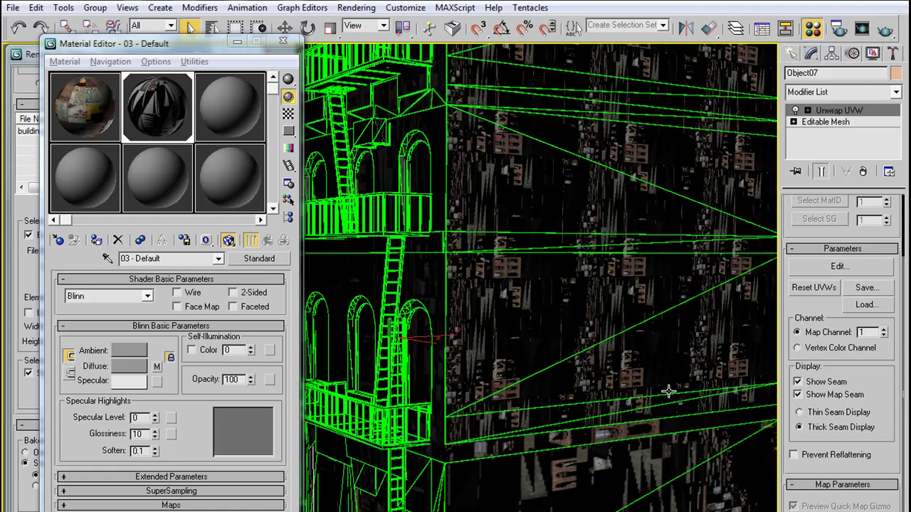
pyautogui.click(864, 305)
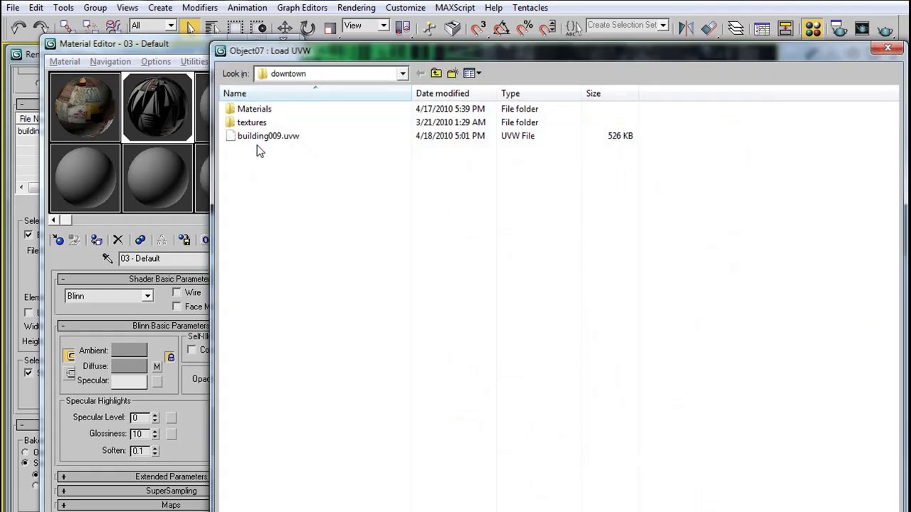
pyautogui.doubleClick(260, 137)
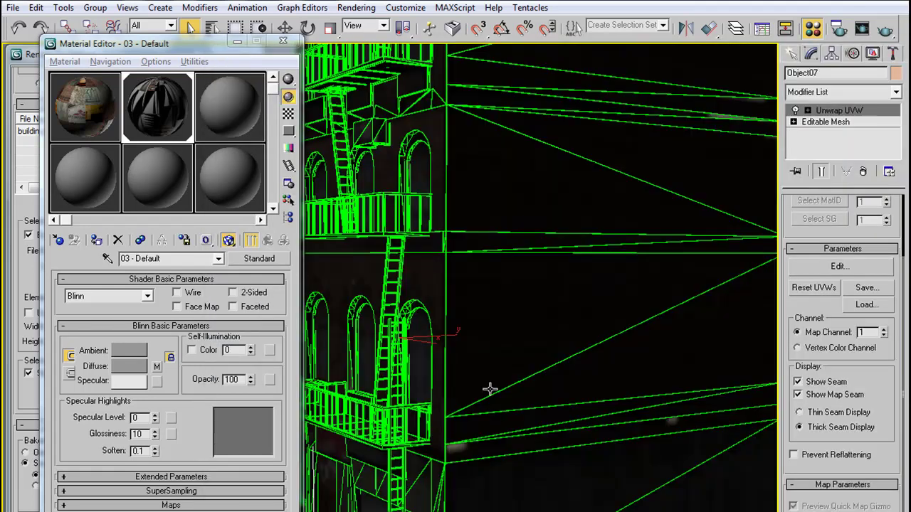
pyautogui.keyDown('alt'); pyautogui.moveTo(385, 410); pyautogui.dragTo(518, 508, button='middle'); pyautogui.keyUp('alt')
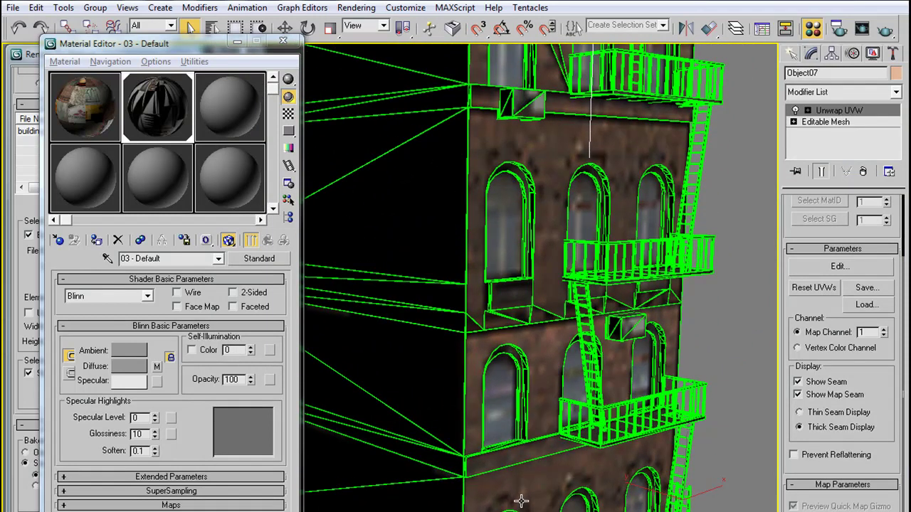
pyautogui.scroll(-3, 521, 501)
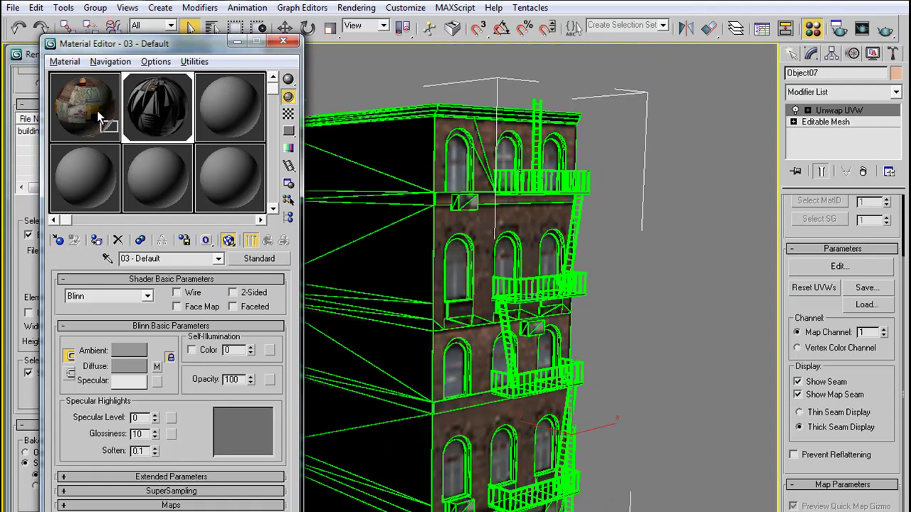
# Copy the baked material to the first slot and reassign it, replacing 03 - Default.
pyautogui.moveTo(151, 123); pyautogui.dragTo(85, 106)
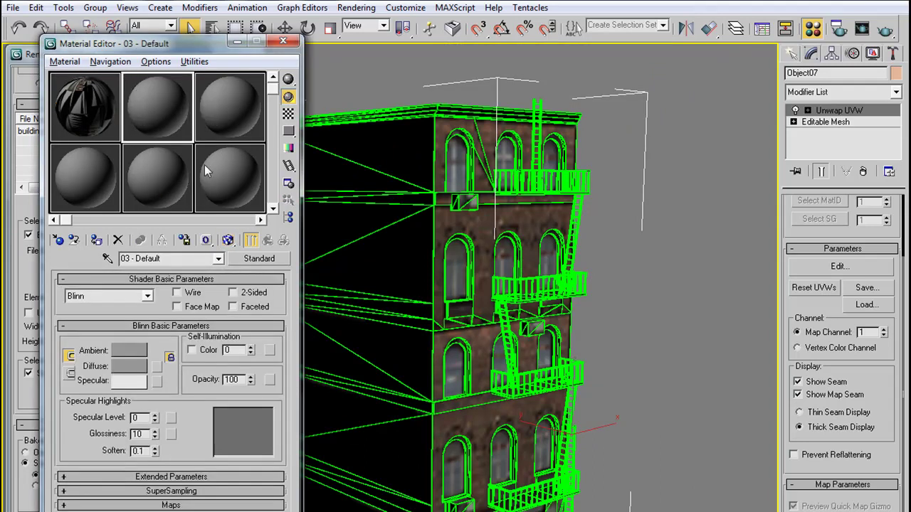
pyautogui.click(92, 105)
pyautogui.click(96, 240)
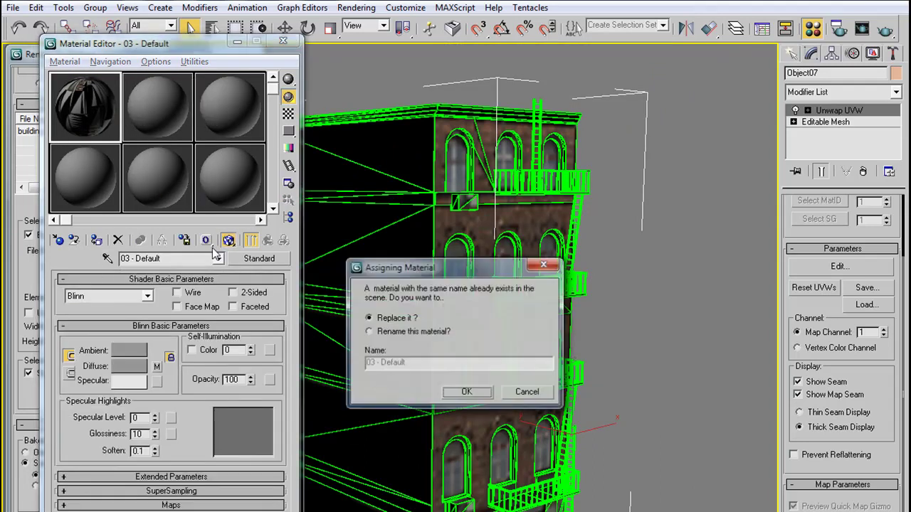
pyautogui.click(463, 385)
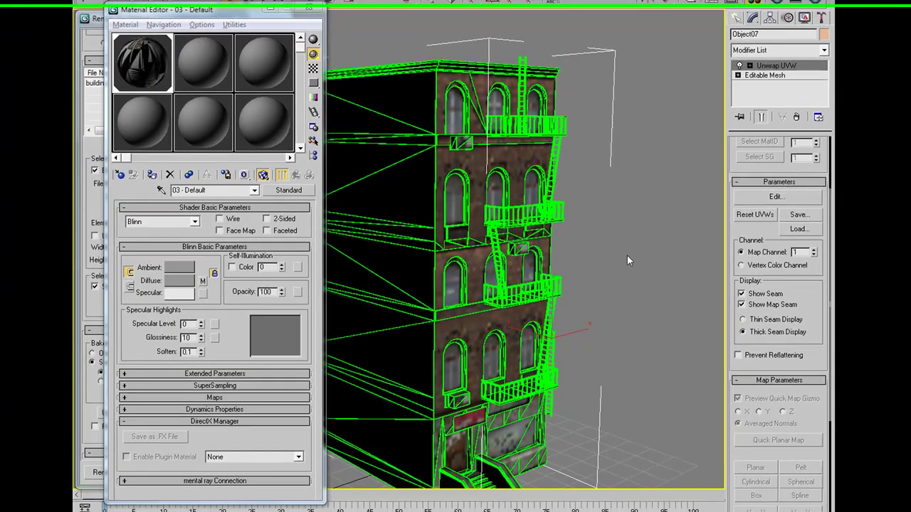
# Render the perspective view and a facade close-up to confirm the baked texture quality.
pyautogui.hotkey('shift', 'q')
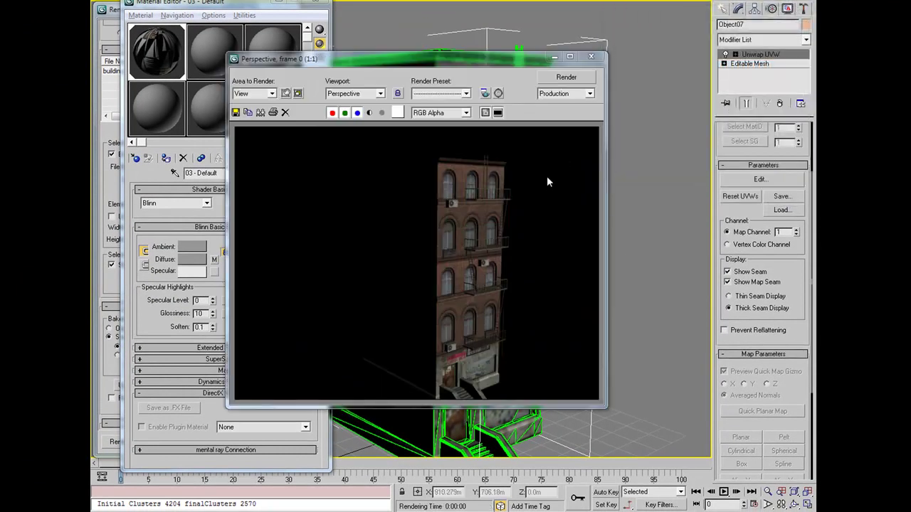
pyautogui.click(590, 56)
pyautogui.scroll(5, 576, 315)
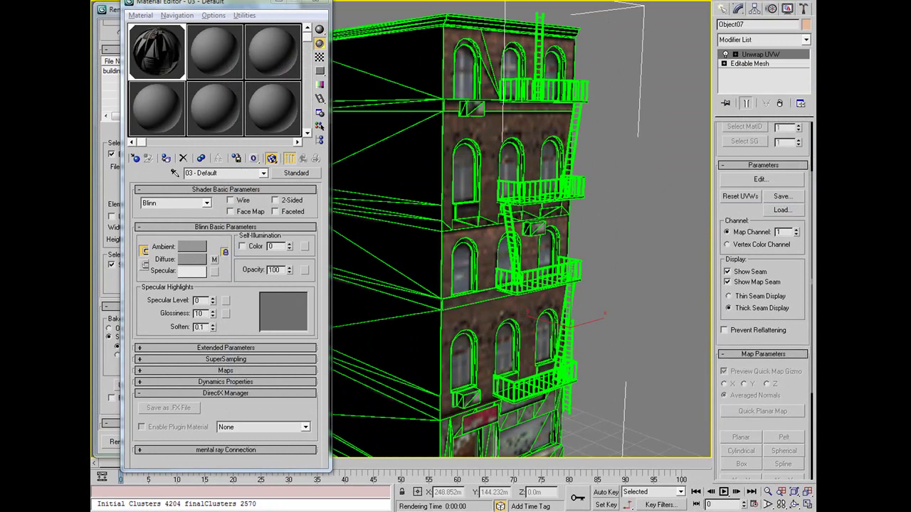
pyautogui.keyDown('alt'); pyautogui.moveTo(576, 315); pyautogui.dragTo(693, 15, button='middle'); pyautogui.keyUp('alt')
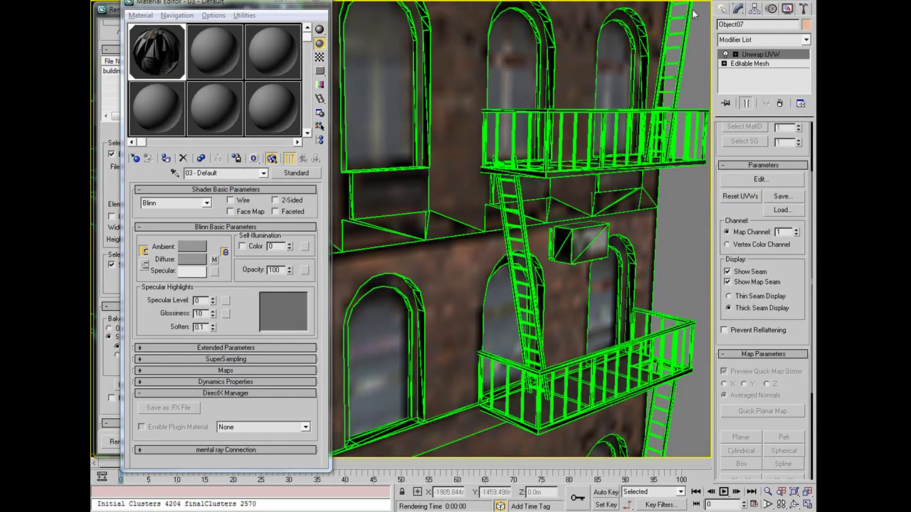
pyautogui.hotkey('shift', 'q')
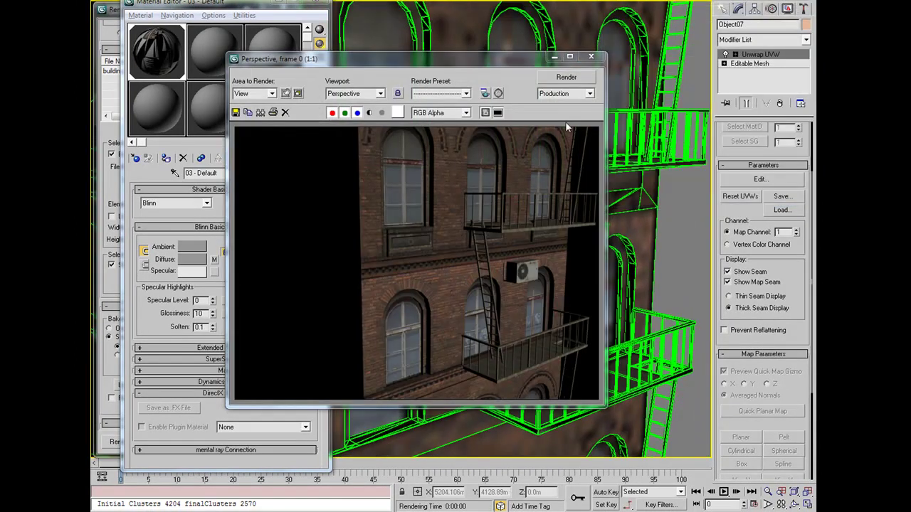
pyautogui.click(591, 56)
pyautogui.scroll(4, 564, 223)
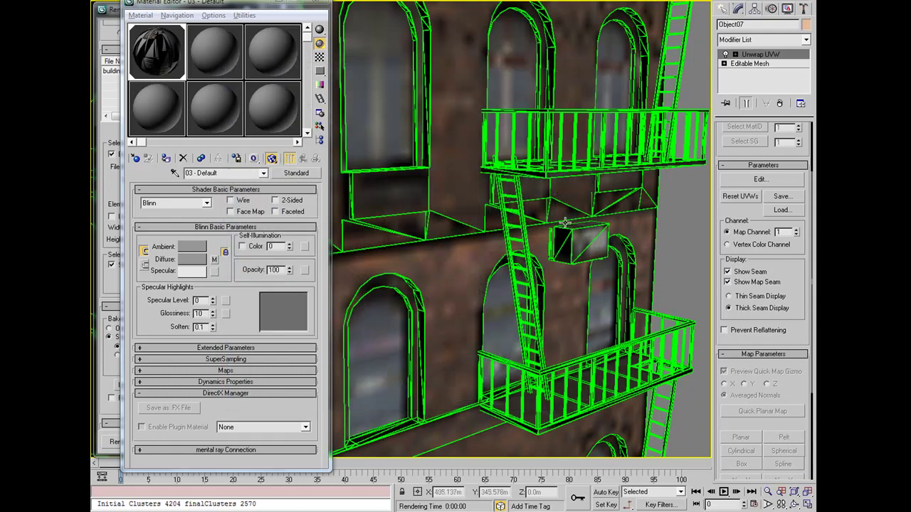
pyautogui.scroll(-6, 485, 226)
pyautogui.keyDown('alt'); pyautogui.moveTo(485, 227); pyautogui.dragTo(619, 233, button='middle'); pyautogui.keyUp('alt')
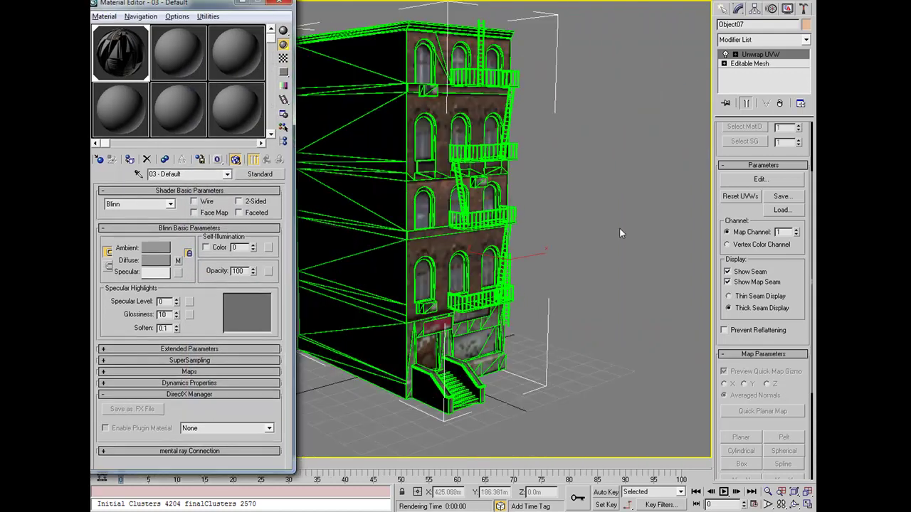